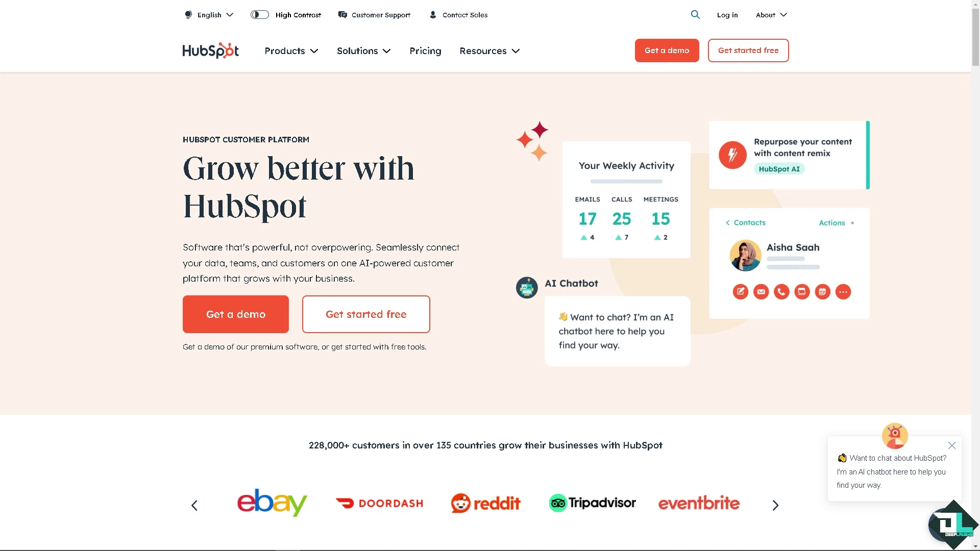
Log in to HubSpot and open the draft regular email from Marketing > Email
{"action": "left_click", "coordinate": [728, 15]}
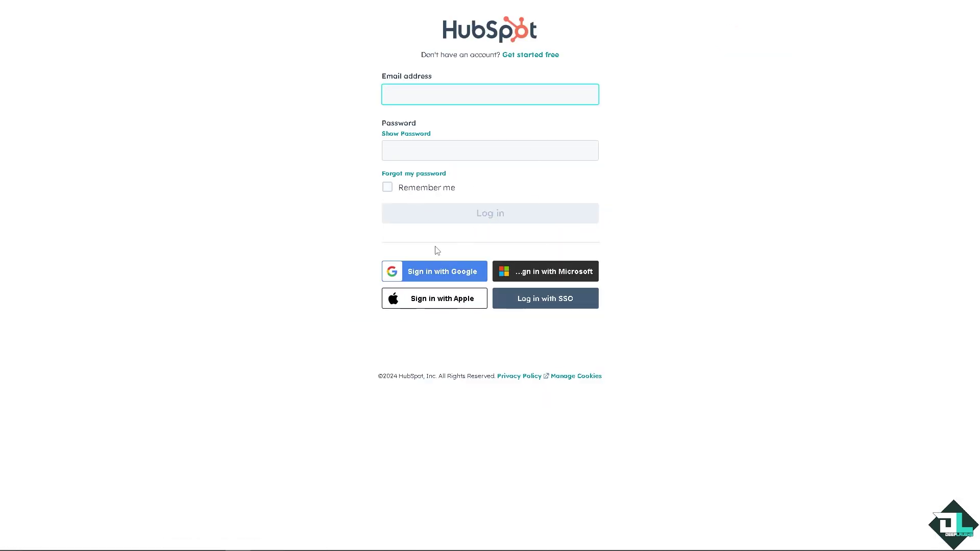
{"action": "left_click", "coordinate": [530, 57]}
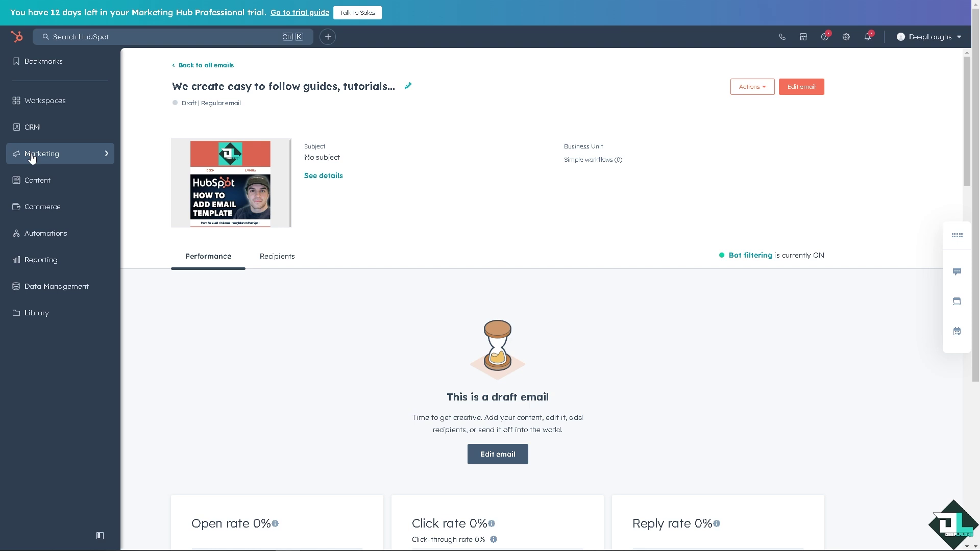
{"action": "mouse_move", "coordinate": [231, 182]}
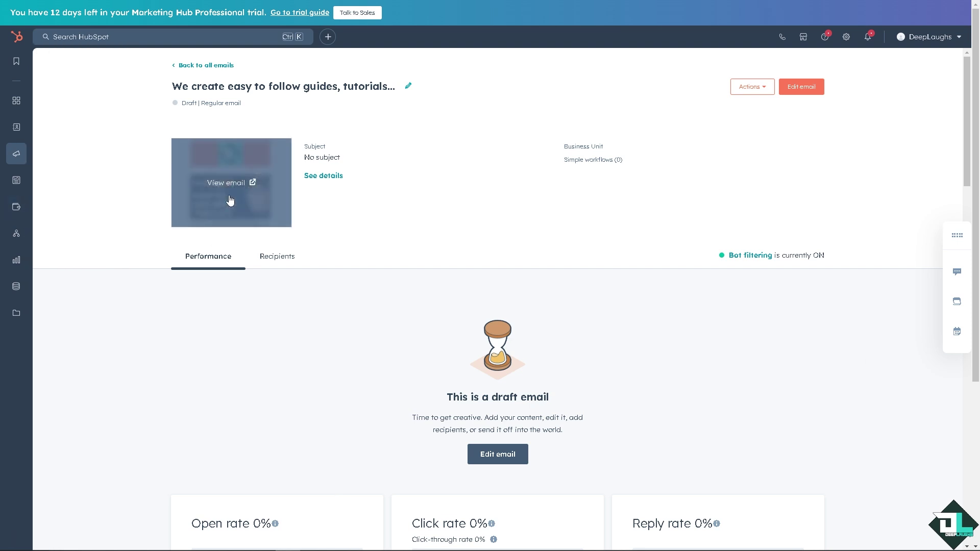
Replace the email title with 'How To Build An Email Template On HubSpot'
{"action": "left_click", "coordinate": [256, 87]}
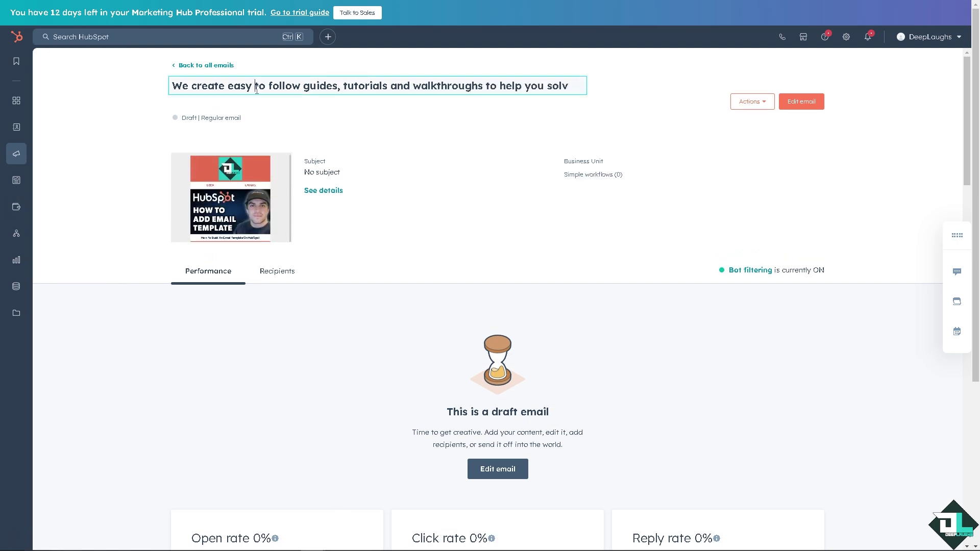
{"action": "key", "text": "End"}
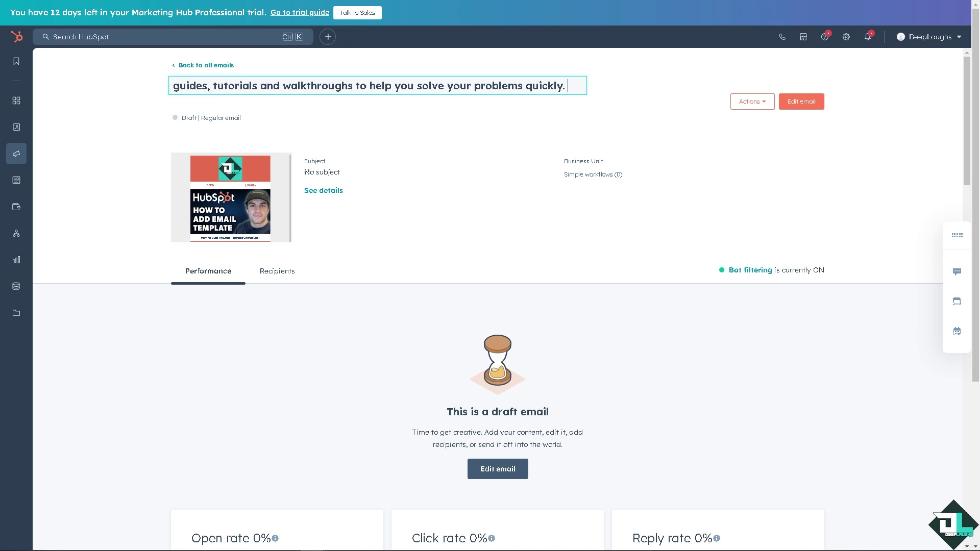
{"action": "key", "text": "Return"}
{"action": "left_click", "coordinate": [257, 86]}
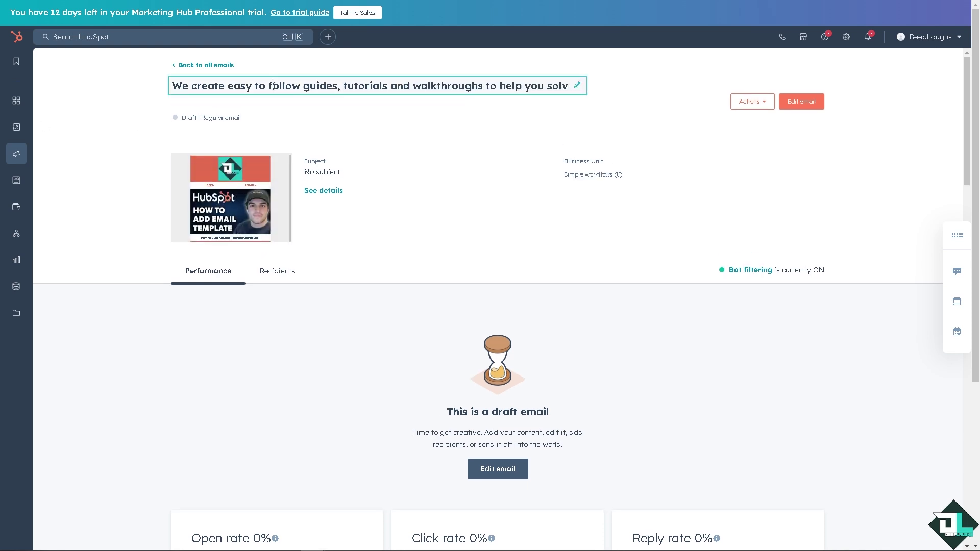
{"action": "key", "text": "ctrl+a"}
{"action": "type", "text": "How To Build An Email Template On HubSpot"}
{"action": "left_click", "coordinate": [343, 353]}
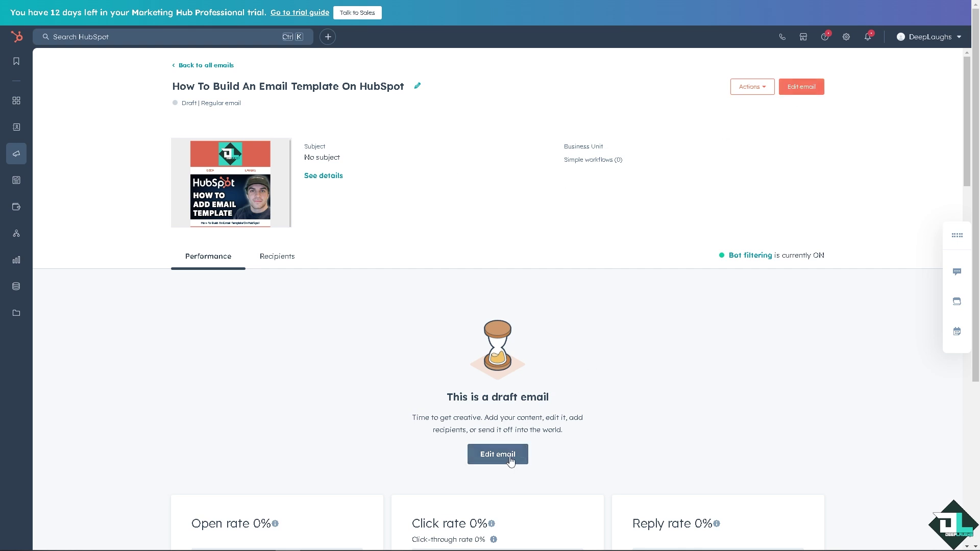
Open the renamed email in the drag-and-drop editor after viewing its Automation and Settings tabs
{"action": "left_click", "coordinate": [806, 88]}
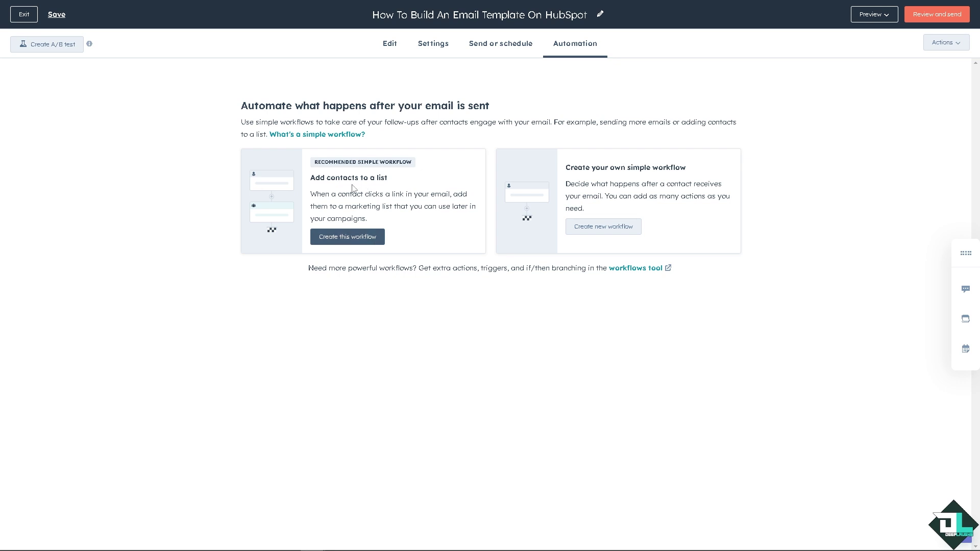
{"action": "left_click", "coordinate": [509, 45]}
{"action": "left_click", "coordinate": [432, 47]}
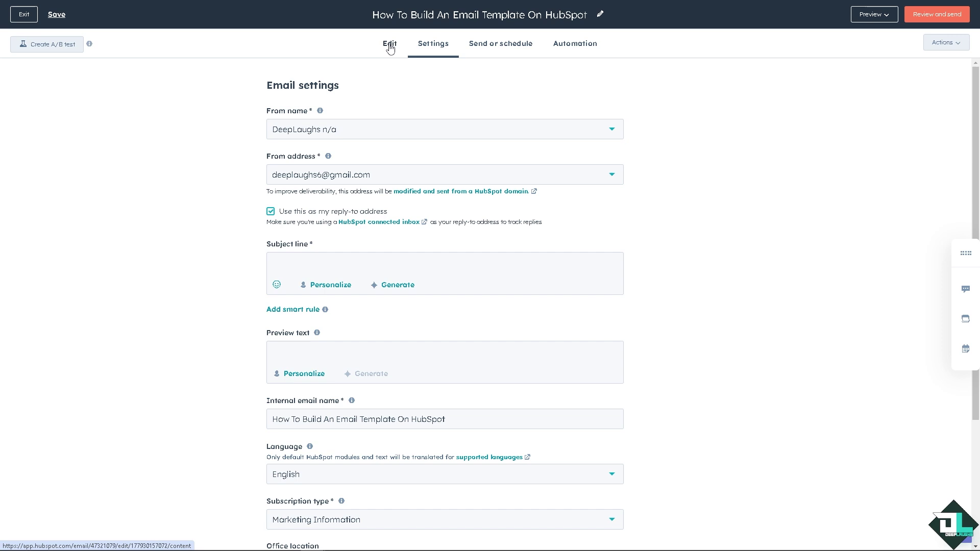
{"action": "left_click", "coordinate": [390, 46]}
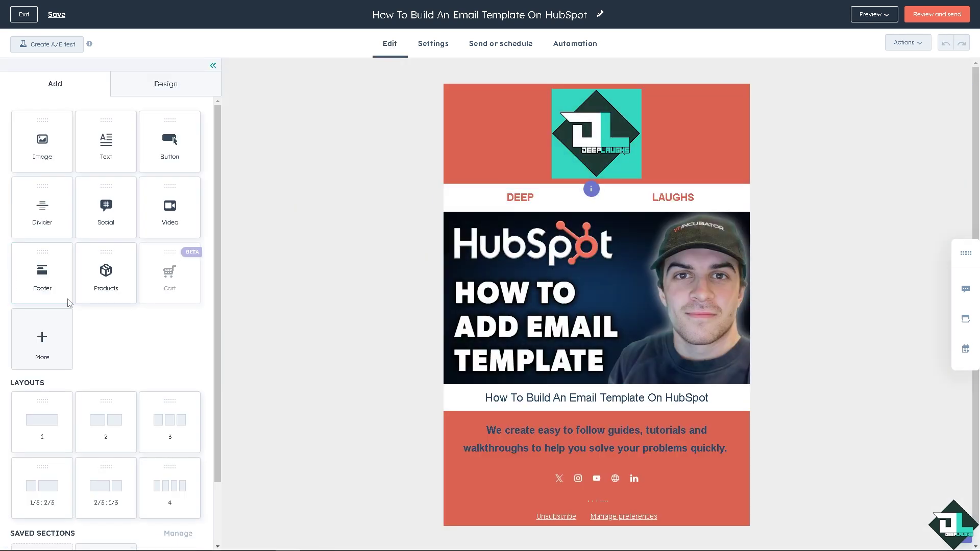
Swap the hero banner for the 'How To Build An Email Template' thumbnail image
{"action": "left_click", "coordinate": [490, 253]}
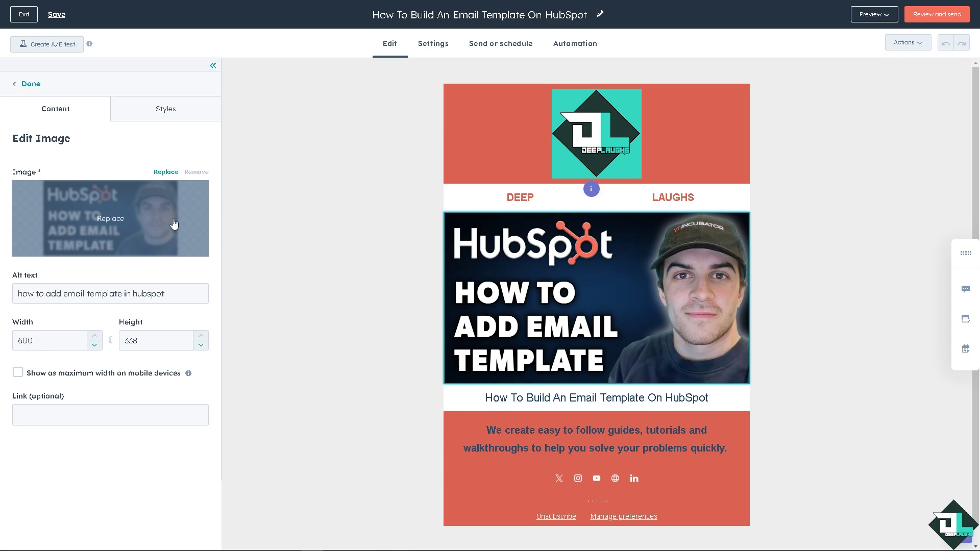
{"action": "left_click", "coordinate": [166, 172]}
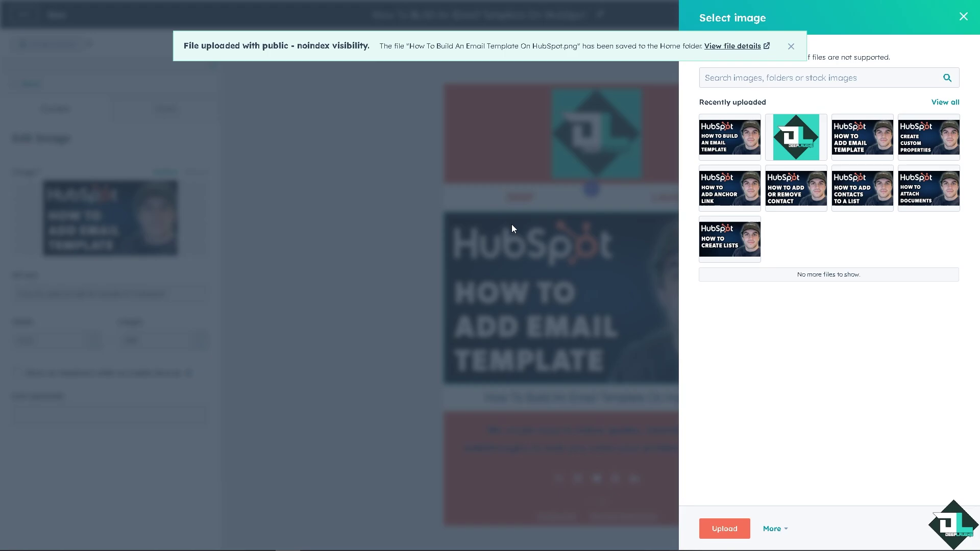
{"action": "left_click", "coordinate": [707, 143]}
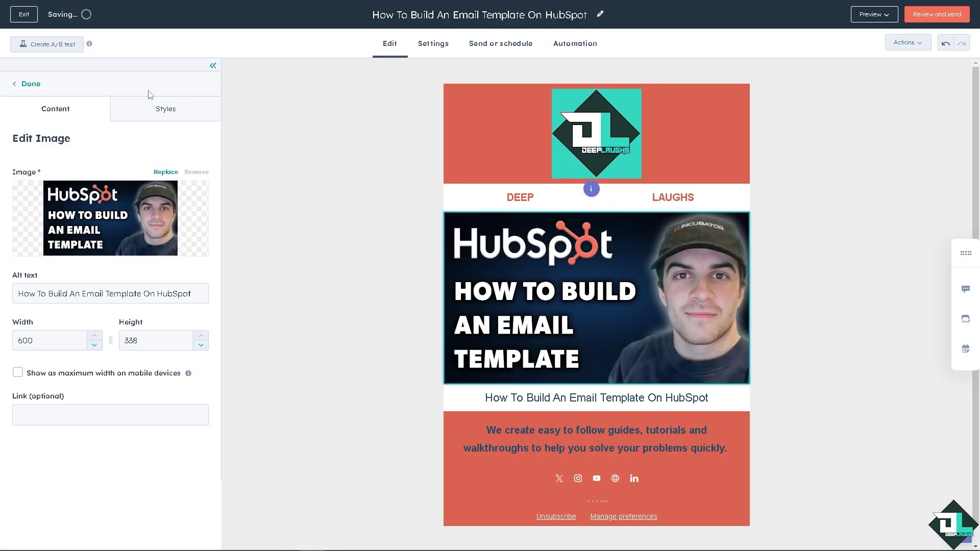
{"action": "left_click", "coordinate": [23, 84]}
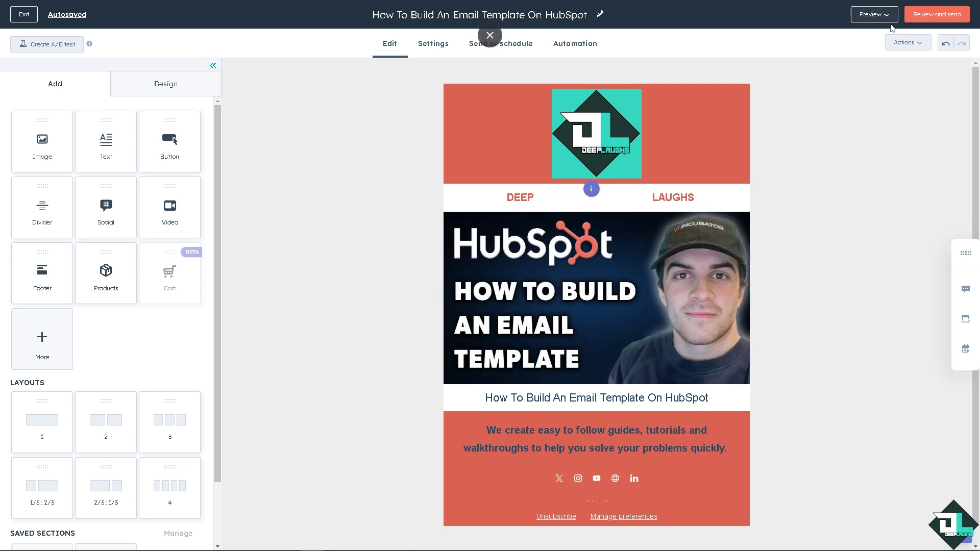
{"action": "left_click", "coordinate": [935, 14]}
{"action": "left_click", "coordinate": [886, 16]}
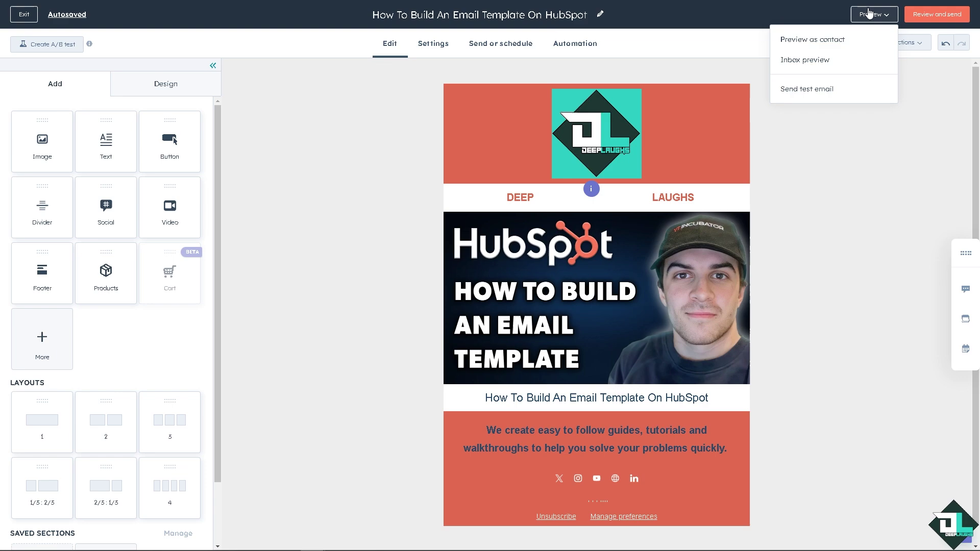
{"action": "left_click", "coordinate": [810, 65]}
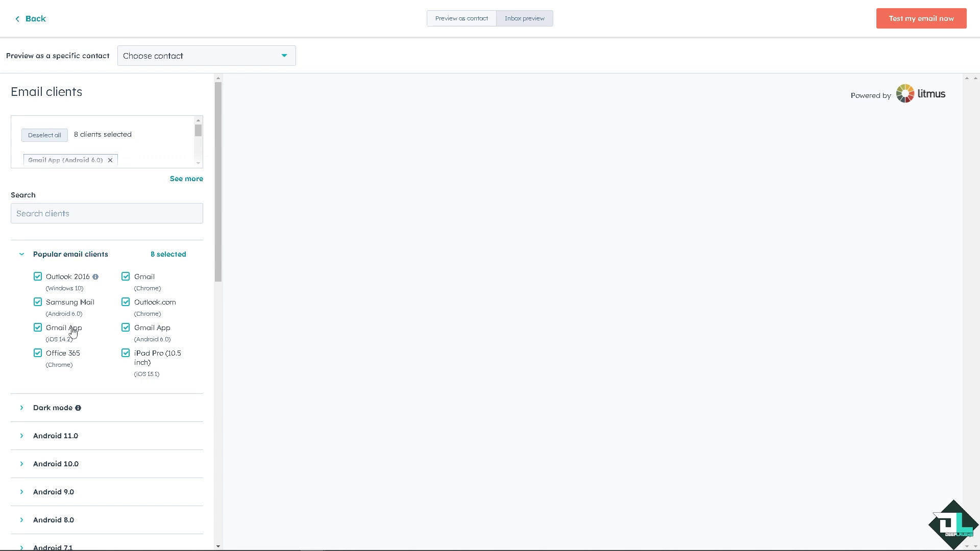
{"action": "left_click", "coordinate": [473, 21]}
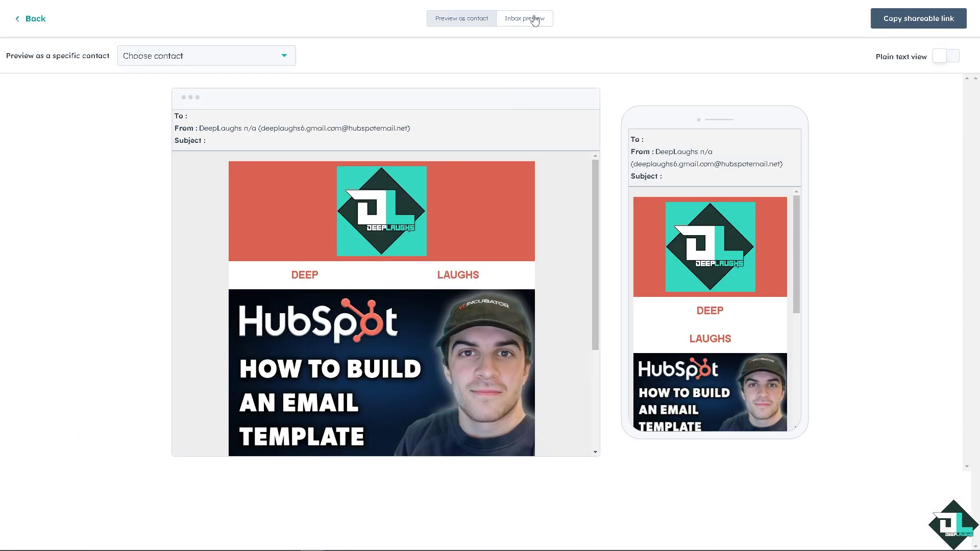
{"action": "left_click", "coordinate": [532, 19]}
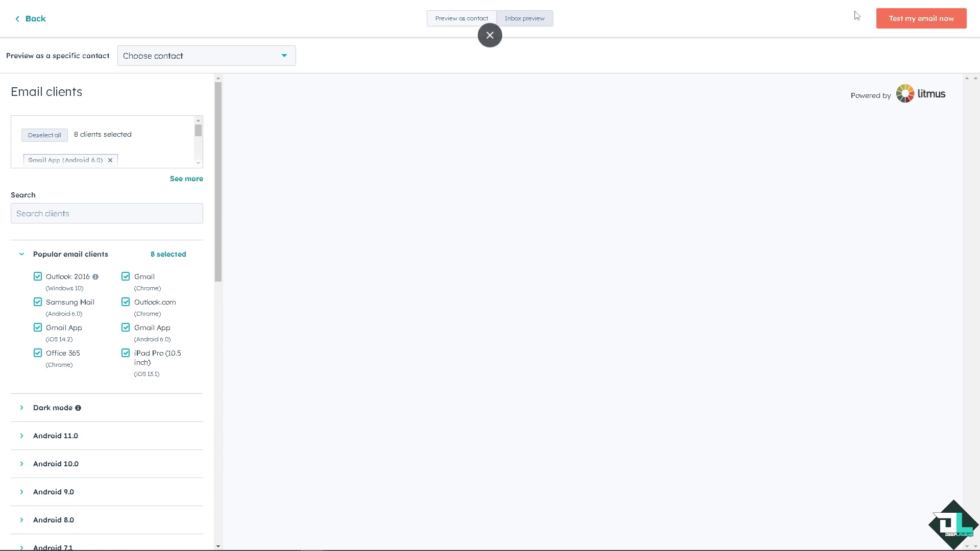
{"action": "left_click", "coordinate": [908, 19]}
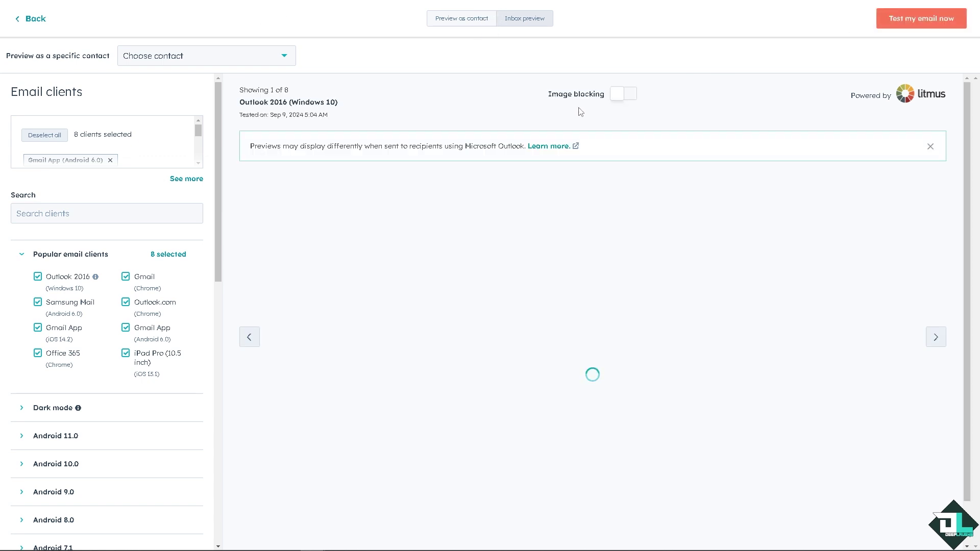
{"action": "left_click", "coordinate": [633, 102]}
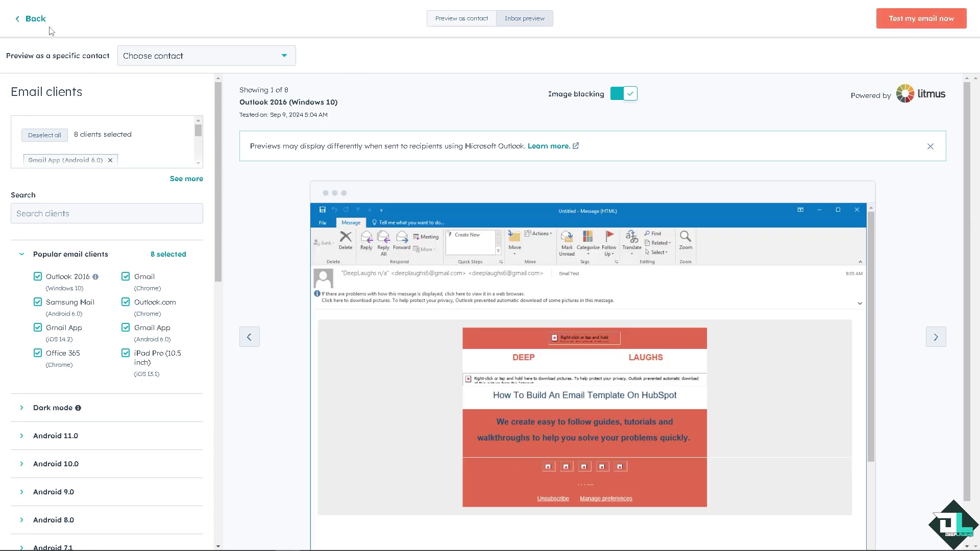
{"action": "left_click", "coordinate": [29, 19]}
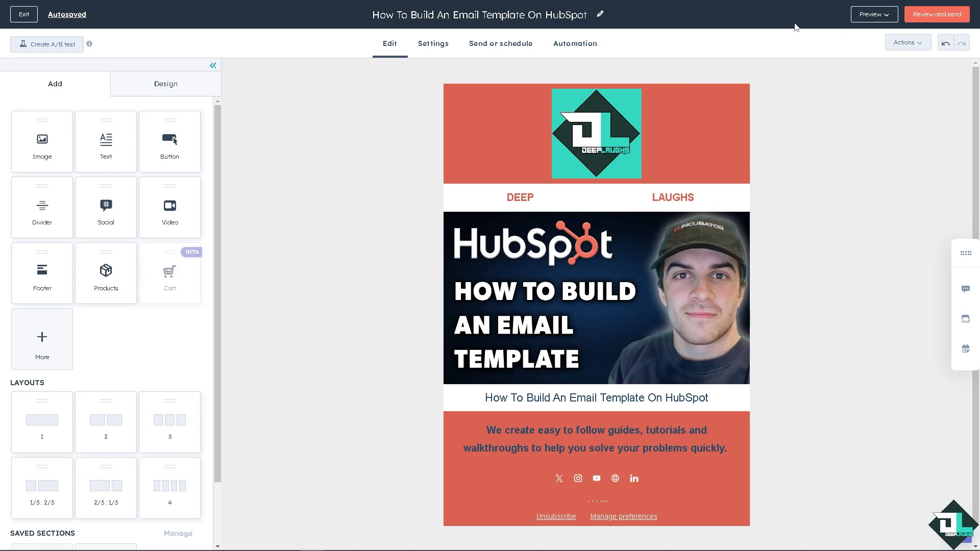
Set subject line and preview text to 'How To Build An Email Template On HubSpot'
{"action": "left_click", "coordinate": [434, 46]}
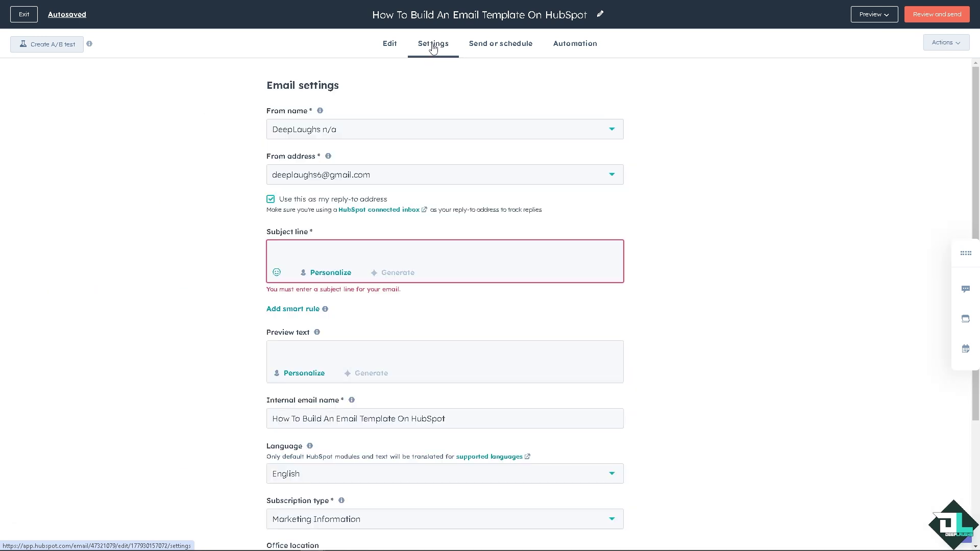
{"action": "left_click", "coordinate": [328, 262]}
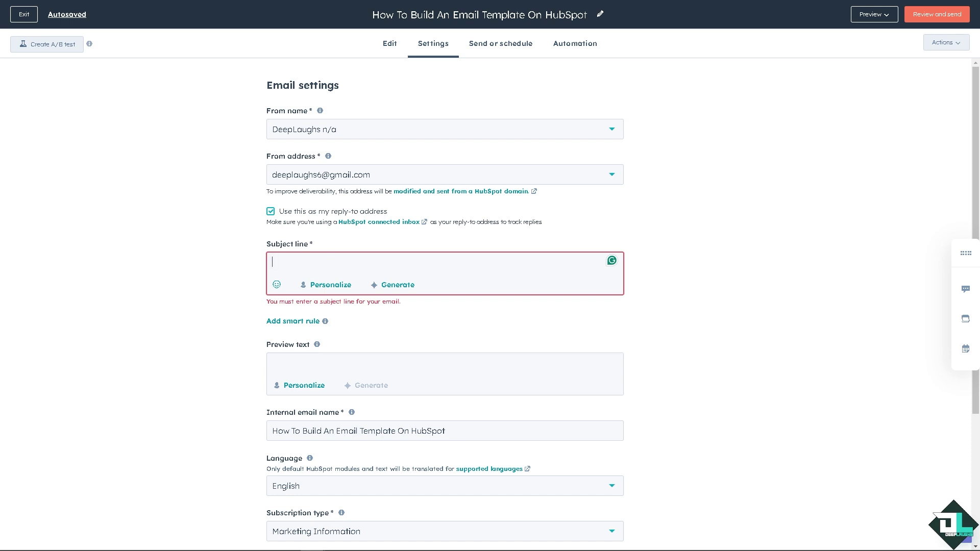
{"action": "type", "text": "How To Build An Email Template On HubSpot"}
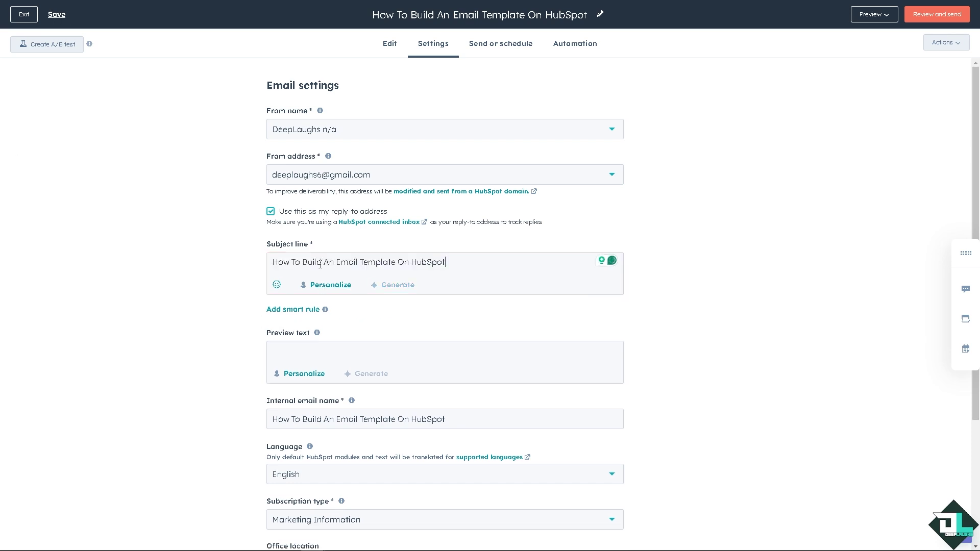
{"action": "left_click", "coordinate": [331, 351]}
{"action": "type", "text": "How To Build An Email Template On HubSpot"}
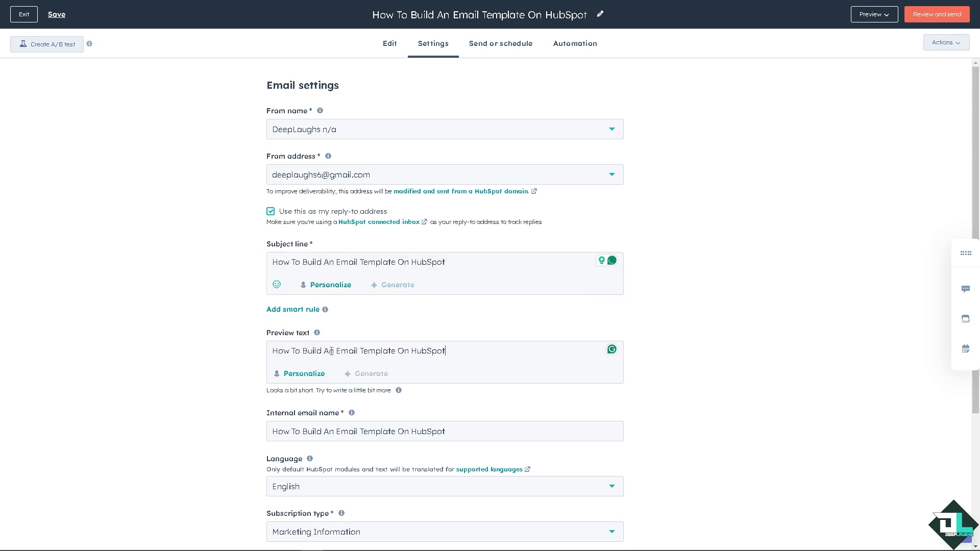
{"action": "left_click", "coordinate": [305, 309]}
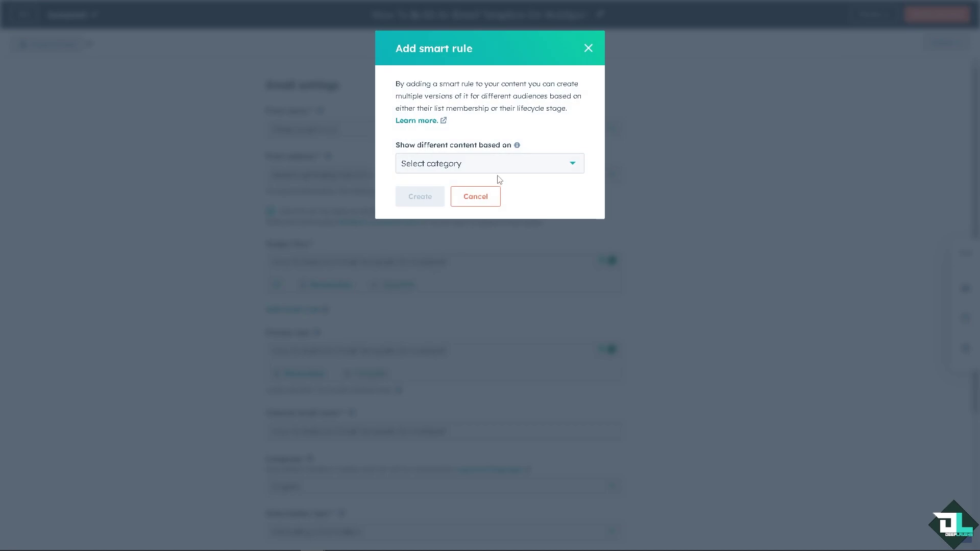
Add a Deep Laughs list-membership smart rule whose subject matches the email title
{"action": "left_click", "coordinate": [498, 167]}
{"action": "left_click", "coordinate": [459, 192]}
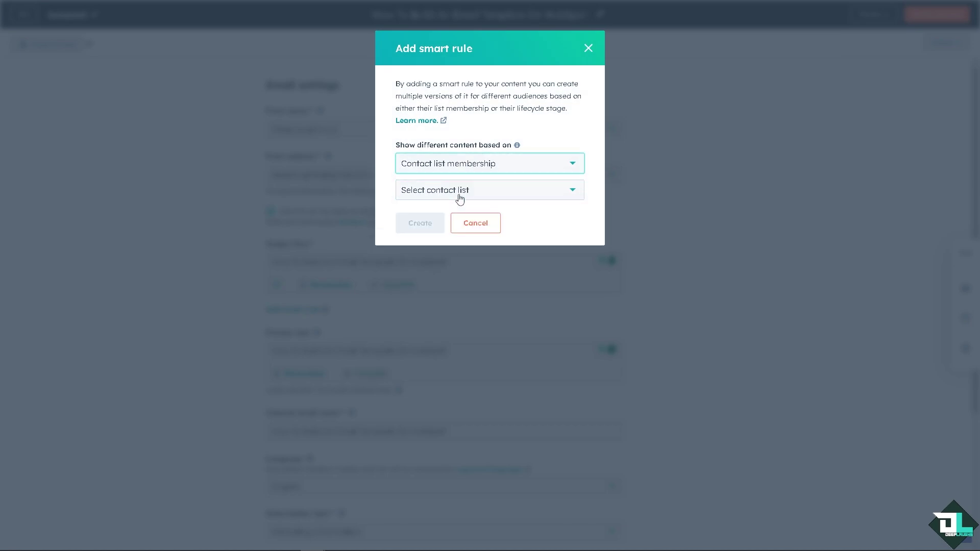
{"action": "left_click", "coordinate": [460, 197]}
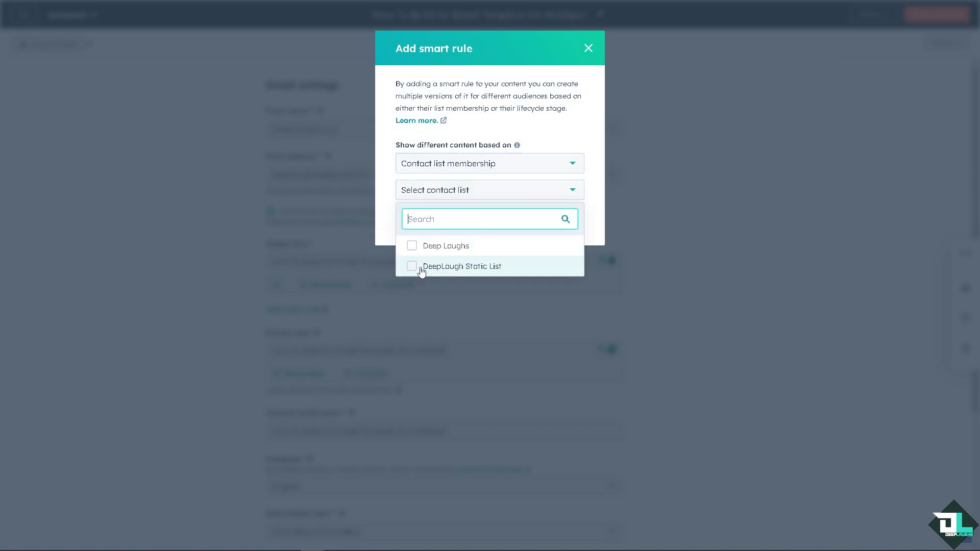
{"action": "left_click", "coordinate": [414, 246]}
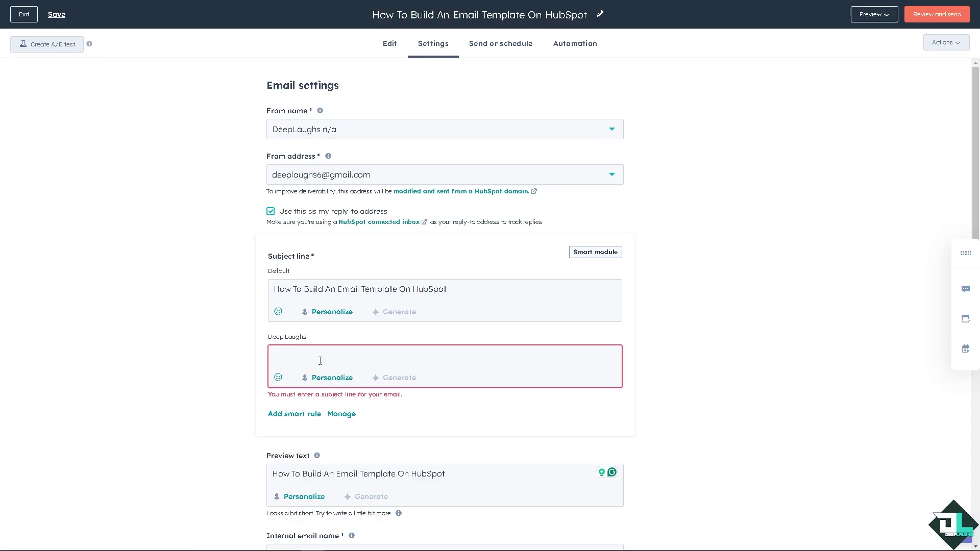
{"action": "left_click", "coordinate": [320, 361]}
{"action": "type", "text": "How To Build An Email Template On HubSpot"}
{"action": "scroll", "coordinate": [230, 368], "scroll_direction": "down", "scroll_amount": 1}
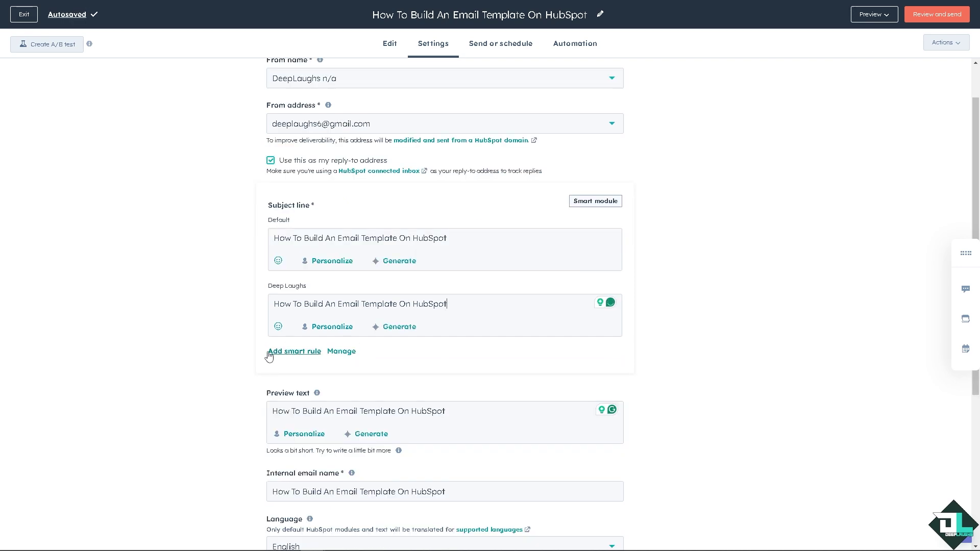
{"action": "scroll", "coordinate": [225, 352], "scroll_direction": "down", "scroll_amount": 2}
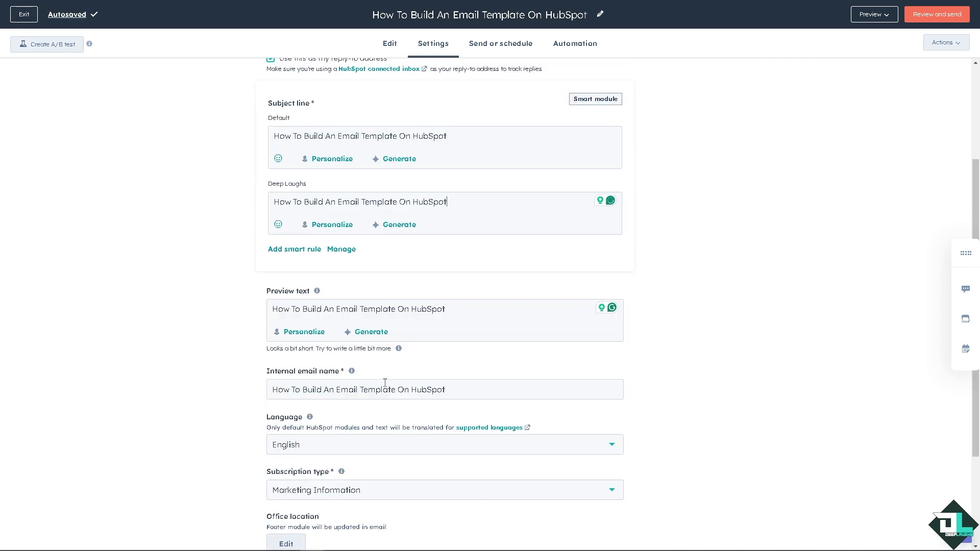
{"action": "scroll", "coordinate": [355, 389], "scroll_direction": "down", "scroll_amount": 1}
{"action": "scroll", "coordinate": [442, 426], "scroll_direction": "down", "scroll_amount": 2}
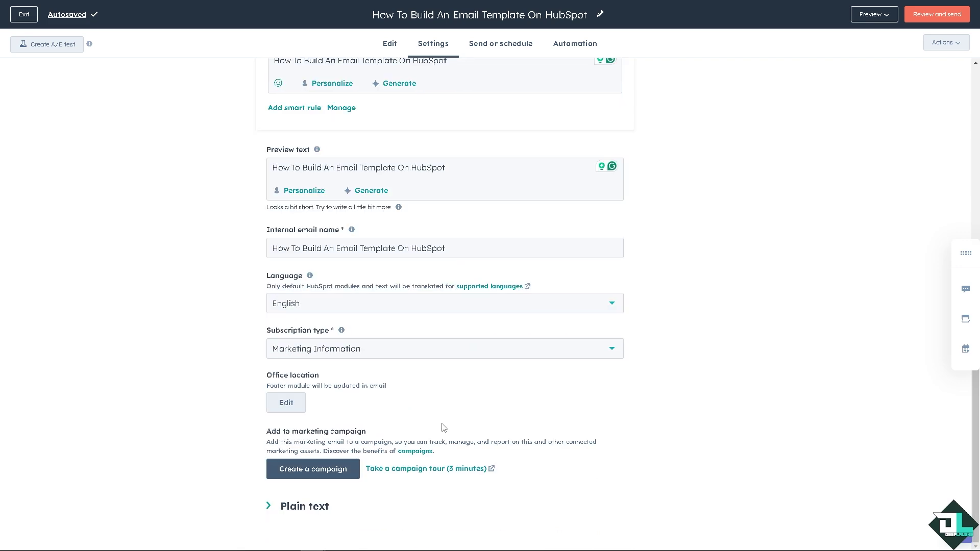
{"action": "scroll", "coordinate": [784, 280], "scroll_direction": "up", "scroll_amount": 3}
{"action": "scroll", "coordinate": [850, 163], "scroll_direction": "up", "scroll_amount": 3}
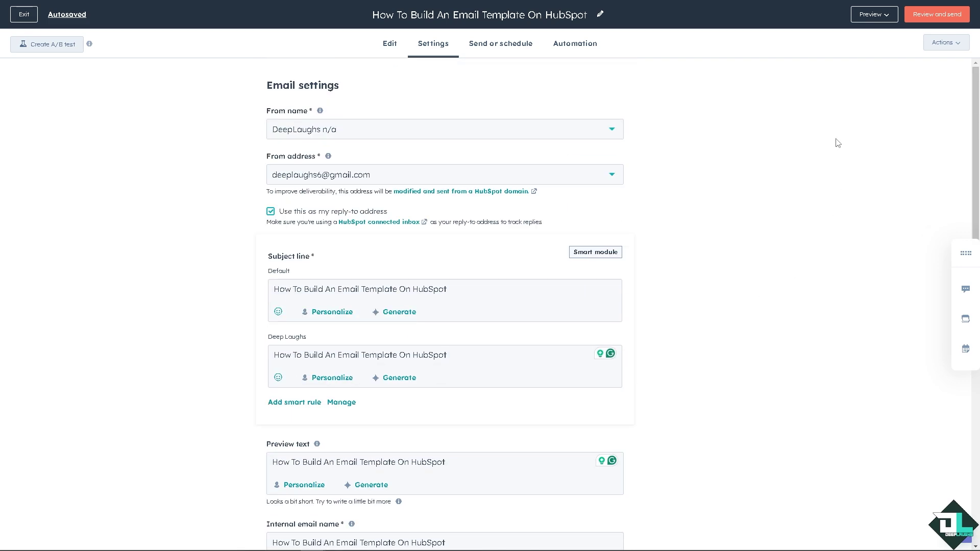
Choose the Deep Laughs contact list as the email's recipients
{"action": "left_click", "coordinate": [505, 46]}
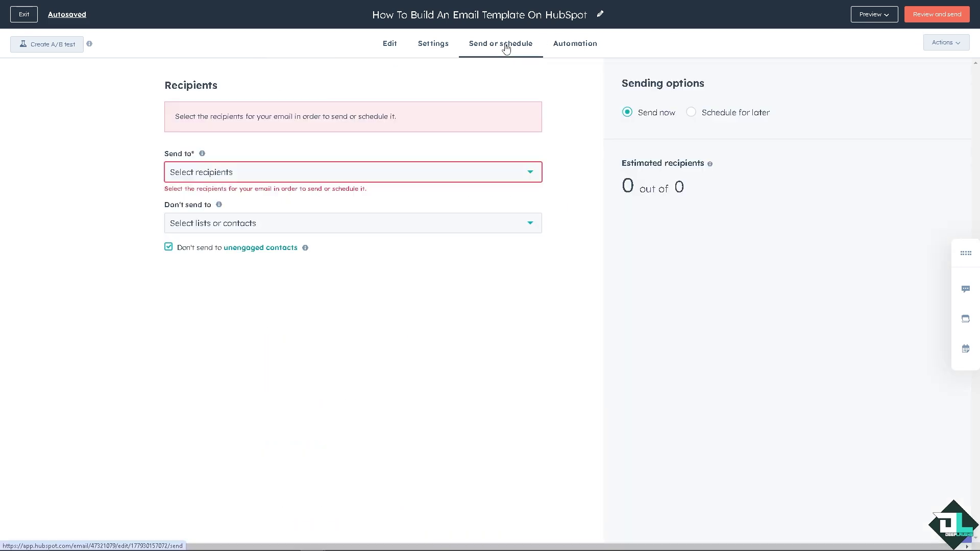
{"action": "left_click", "coordinate": [282, 175]}
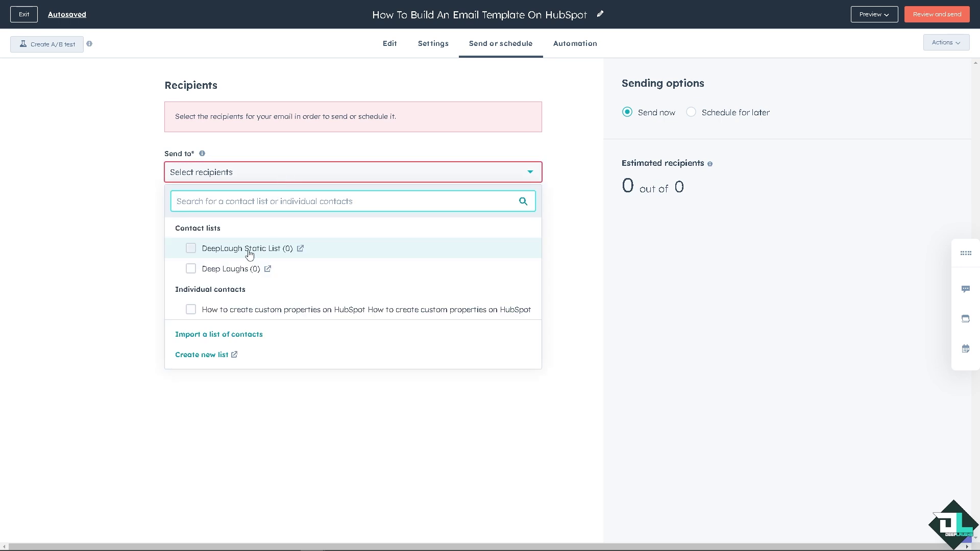
{"action": "left_click", "coordinate": [224, 266]}
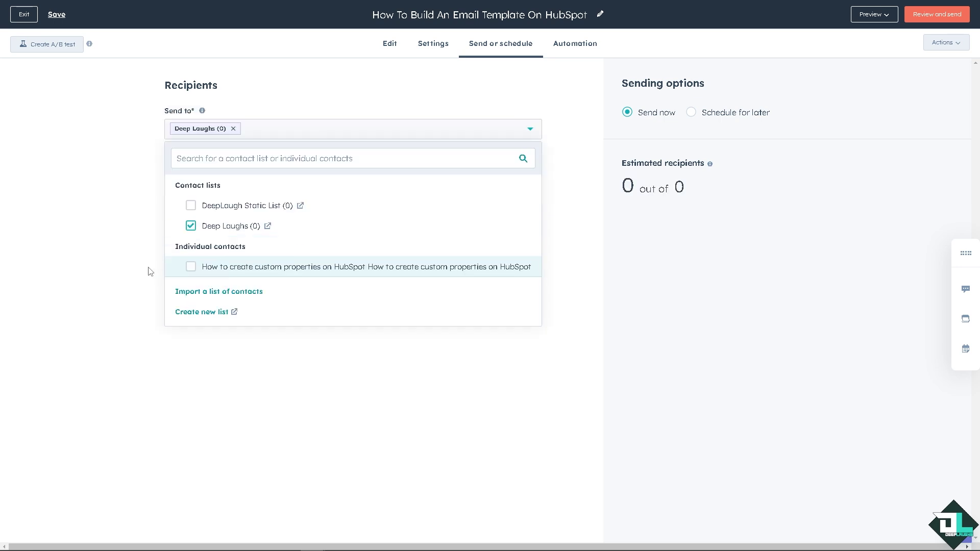
{"action": "left_click", "coordinate": [569, 46]}
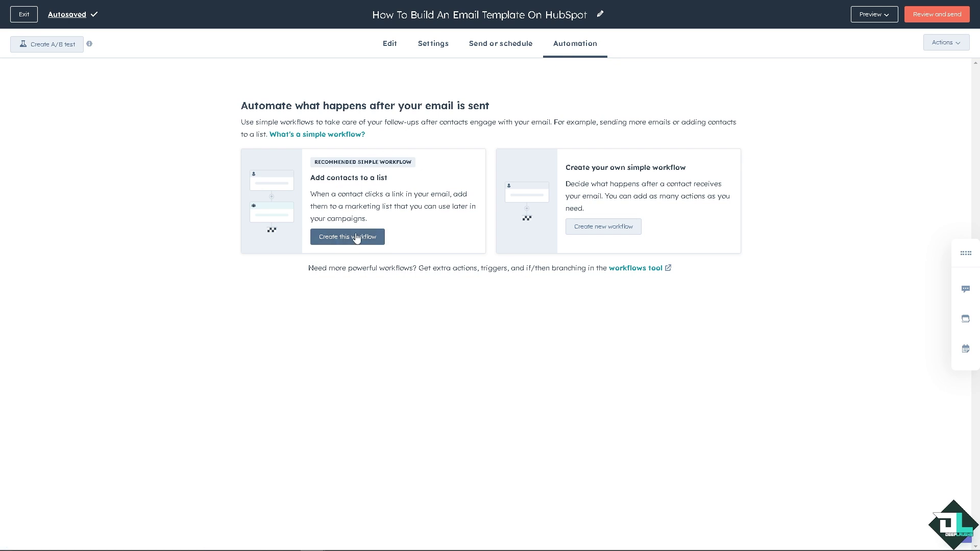
Add the recommended add-to-list workflow and a simple workflow triggered by bounced emails
{"action": "left_click", "coordinate": [357, 238]}
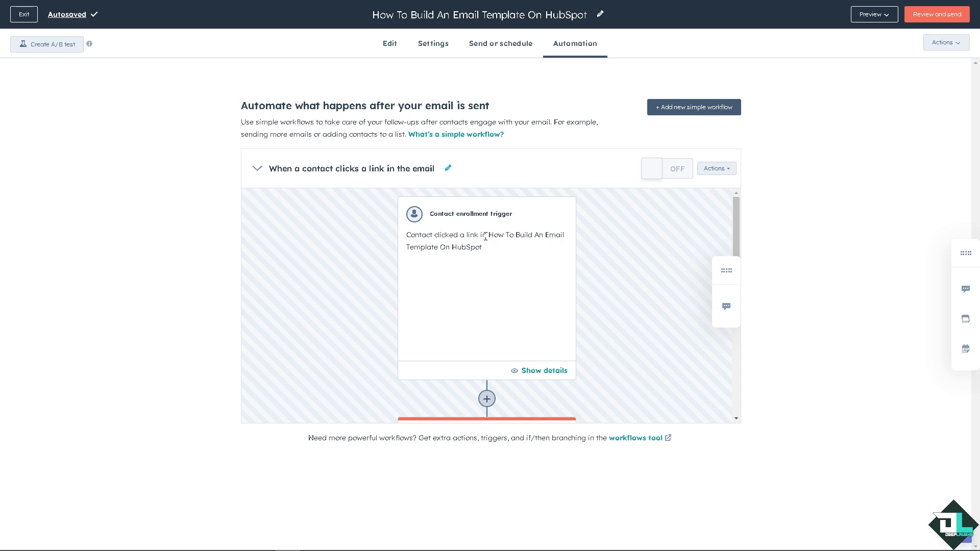
{"action": "left_click", "coordinate": [706, 109]}
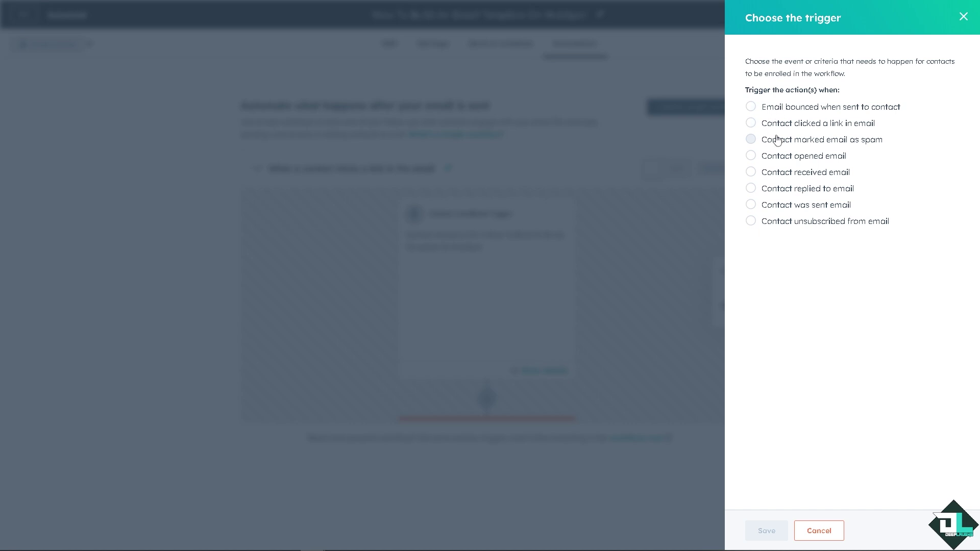
{"action": "left_click", "coordinate": [786, 108]}
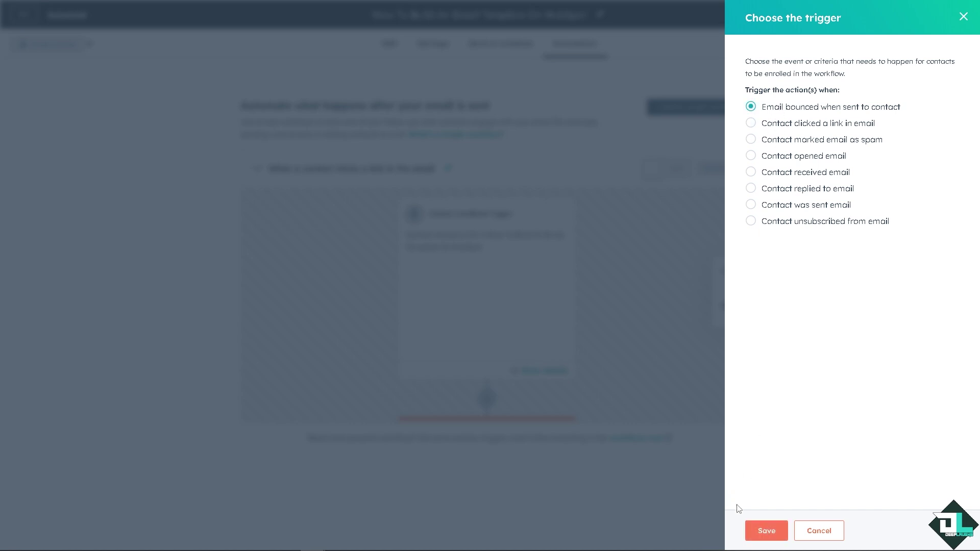
{"action": "left_click", "coordinate": [762, 530]}
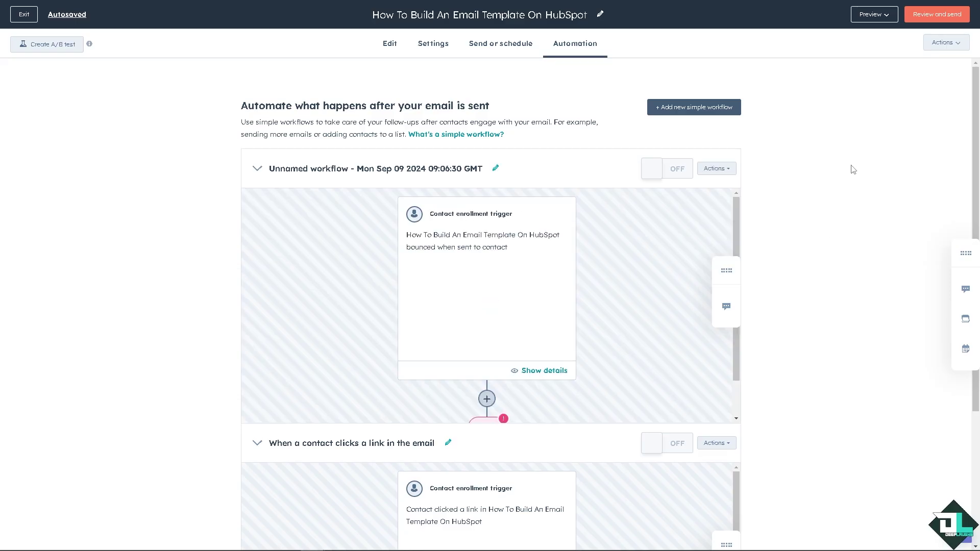
From Review and send, open the footer's company details and start entering DeepLaughs
{"action": "left_click", "coordinate": [940, 20]}
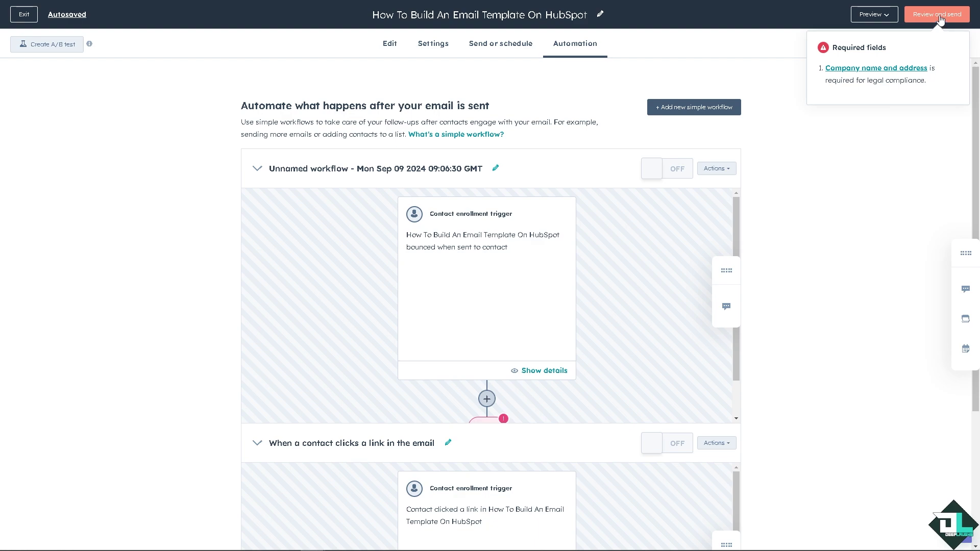
{"action": "left_click", "coordinate": [875, 69]}
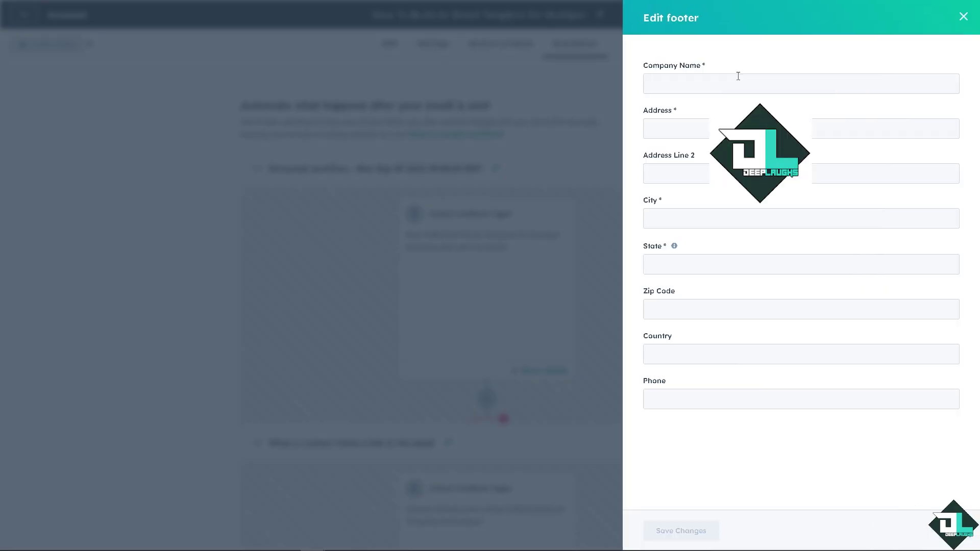
{"action": "left_click", "coordinate": [702, 80]}
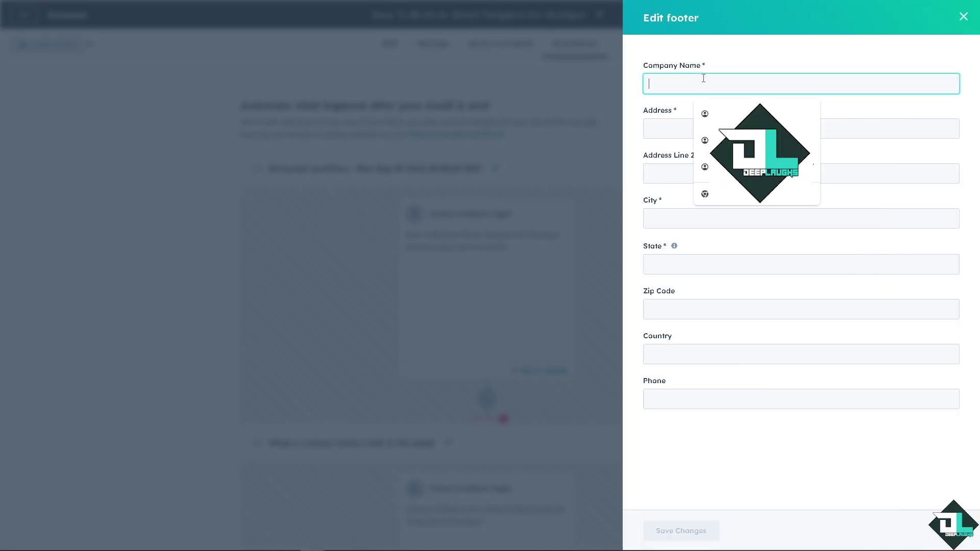
{"action": "type", "text": "DeepL"}
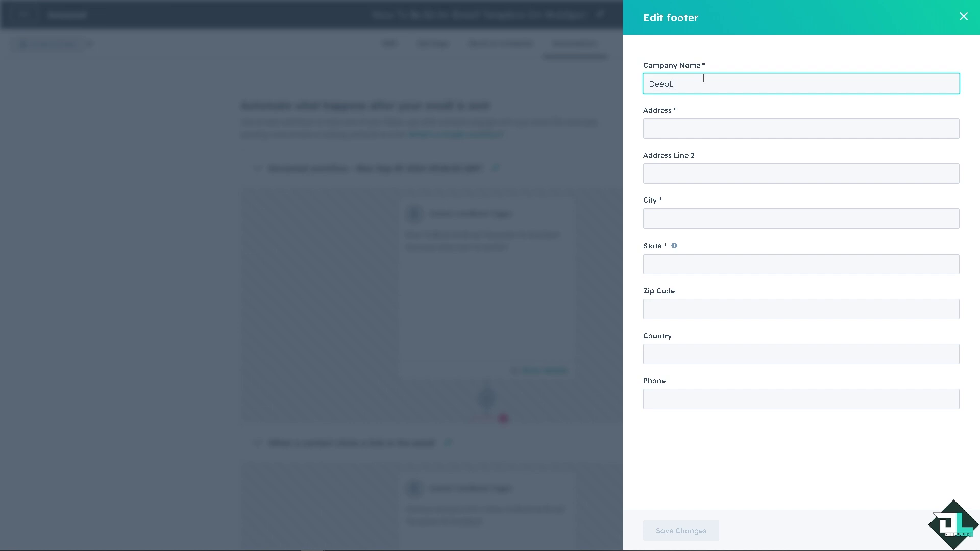
{"action": "type", "text": "aughs"}
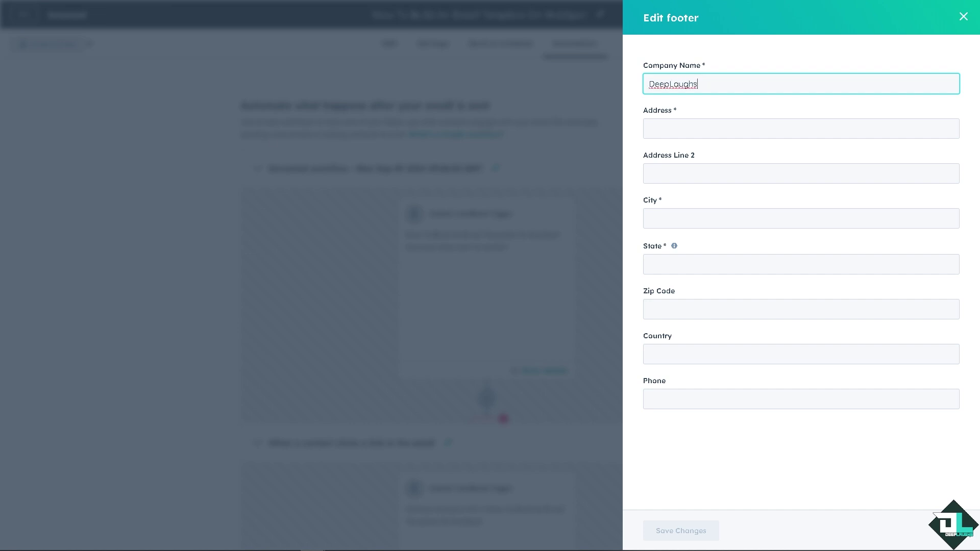